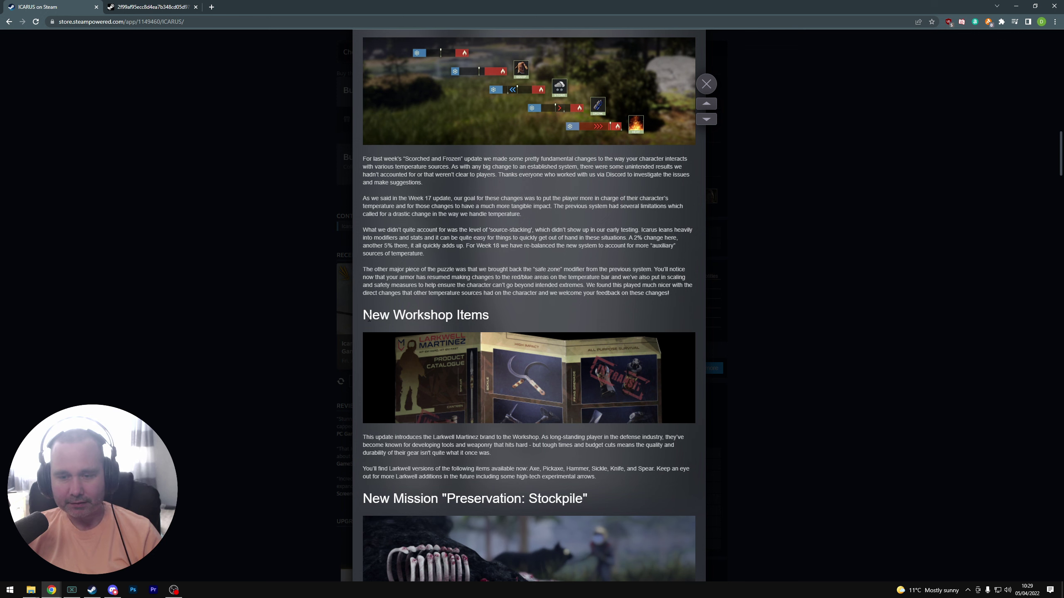
{"action": "left_click", "coordinate": [154, 7]}
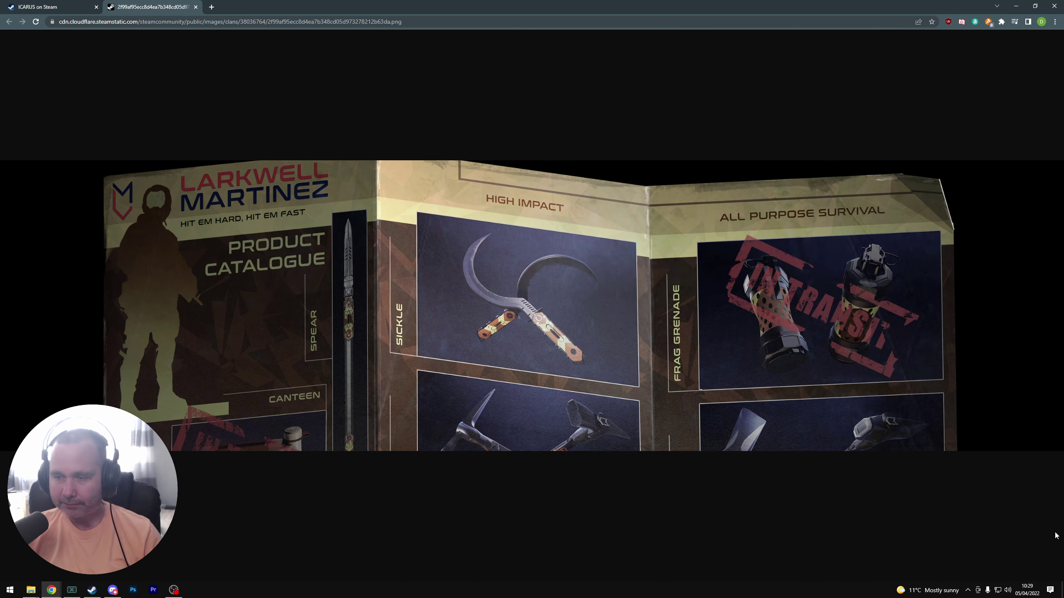